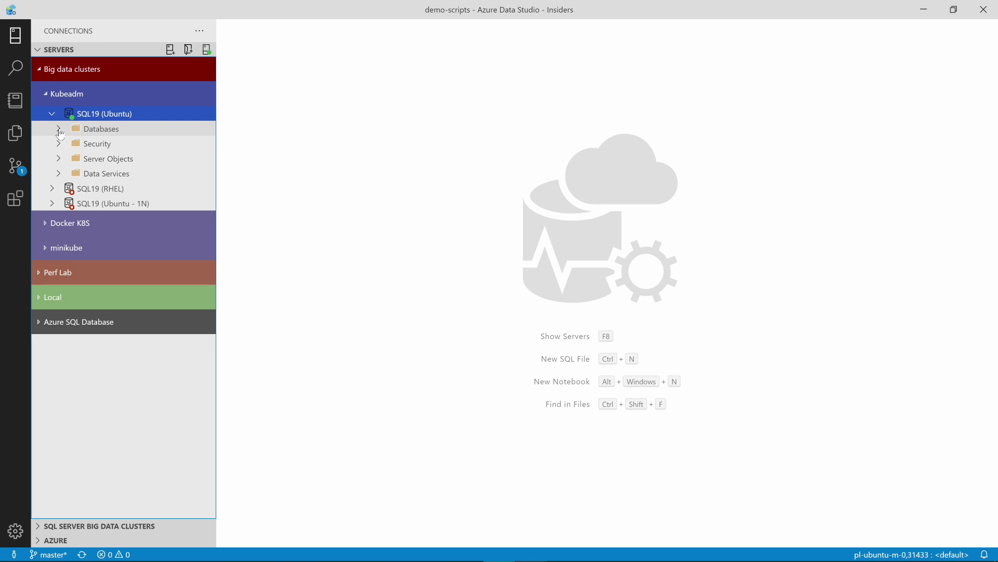
# Expand the SQL19 server's Databases, Data Services, HDFS and clickstream_data folders to reveal web_clickstreams.csv
pyautogui.click(58, 129)
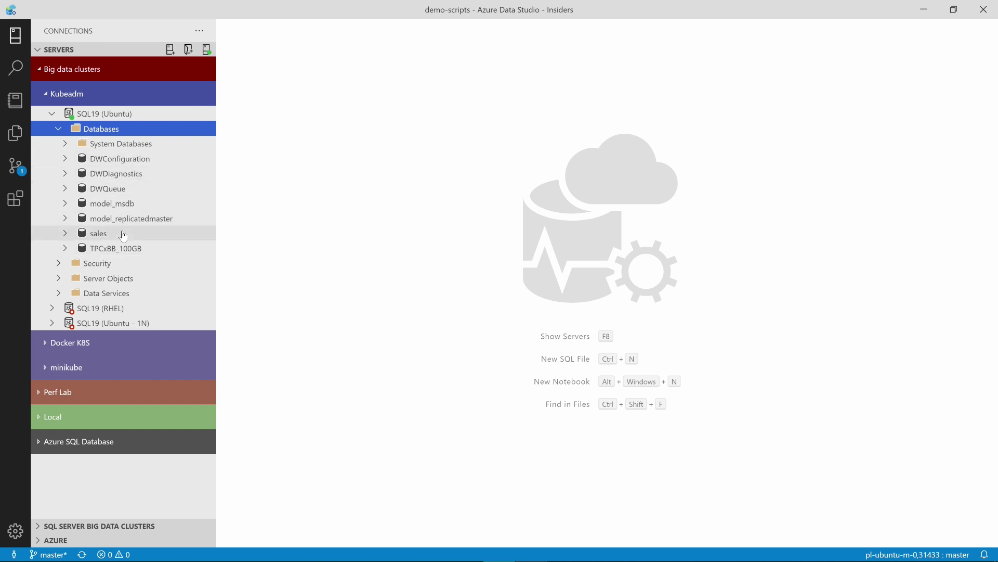
pyautogui.click(59, 293)
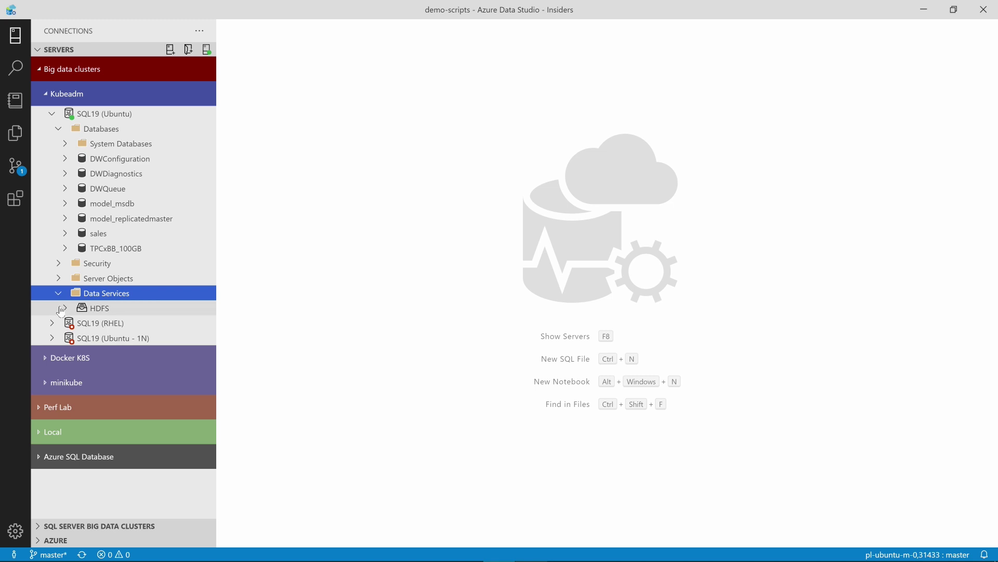
pyautogui.click(61, 310)
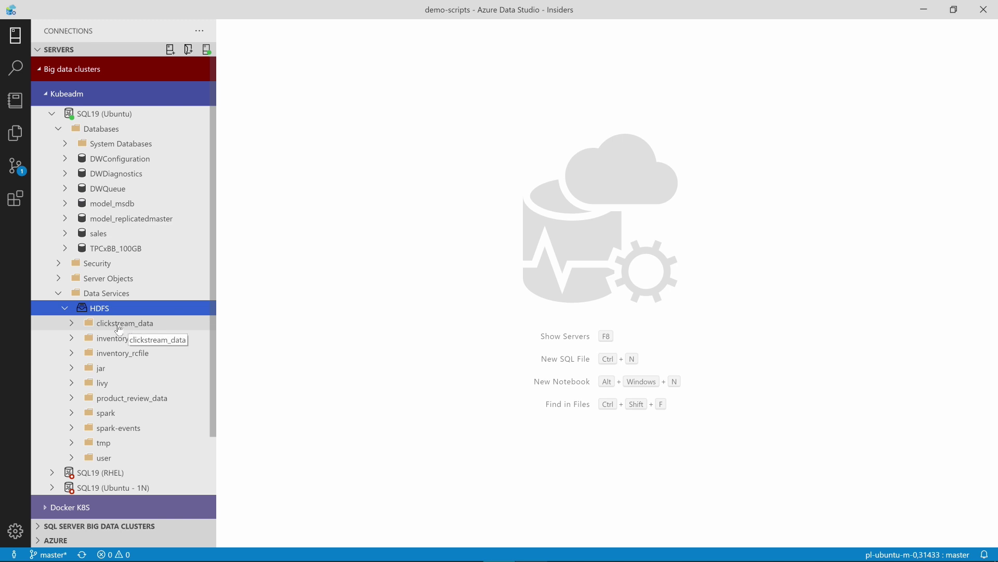
pyautogui.click(72, 324)
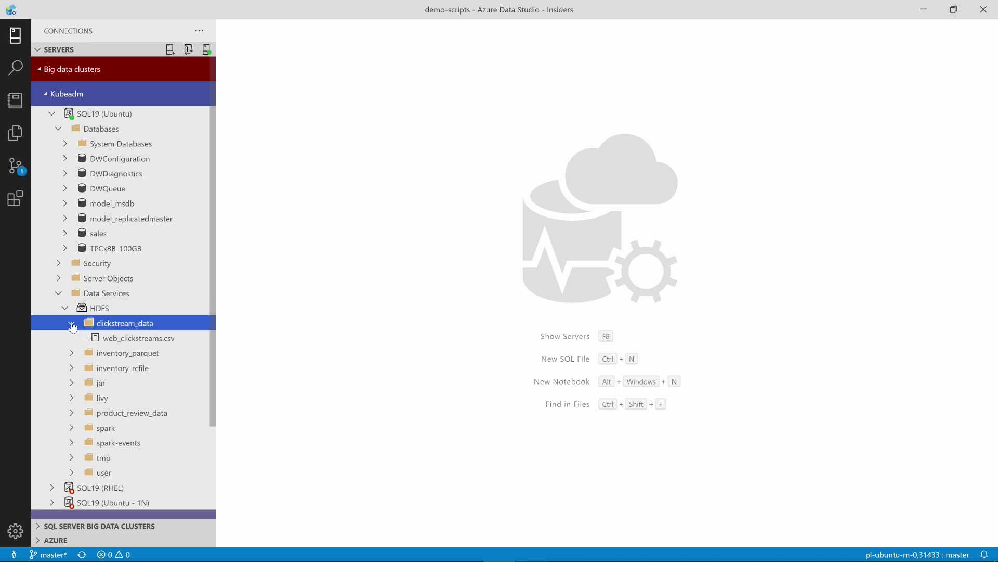
# Preview web_clickstreams.csv from its context menu and browse the raw rows
pyautogui.rightClick(142, 340)
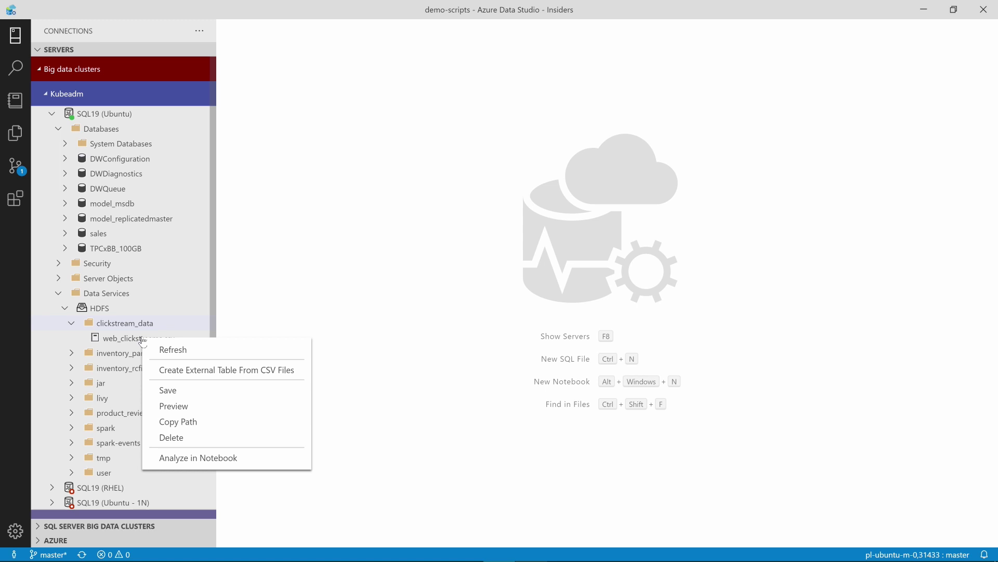
pyautogui.click(176, 399)
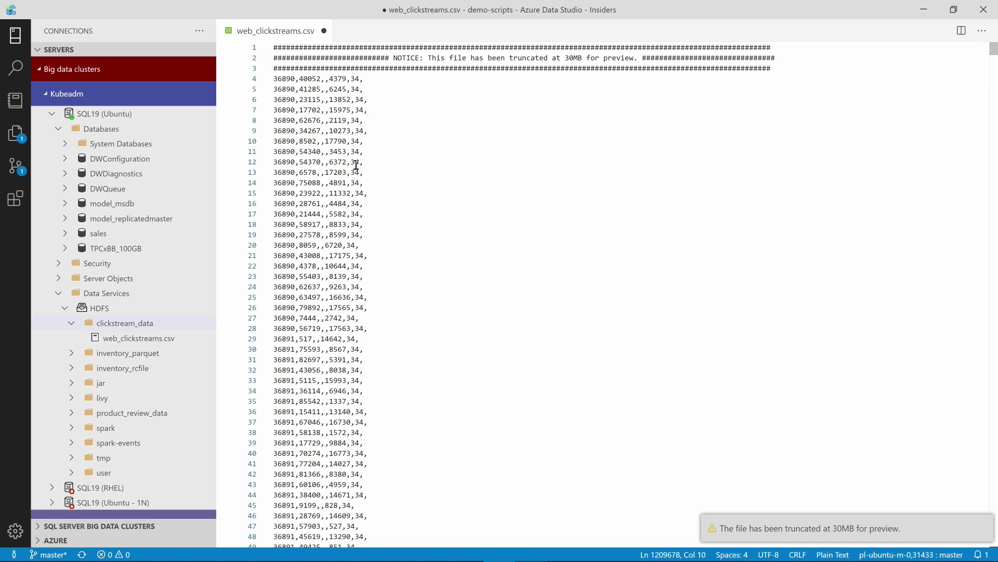
pyautogui.scroll(-2, 356, 165)
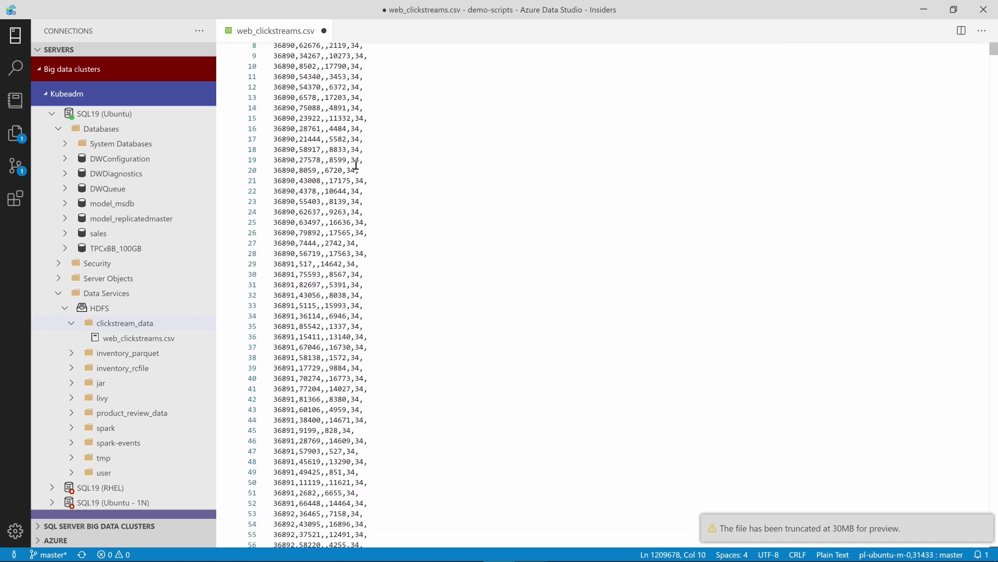
pyautogui.click(344, 118)
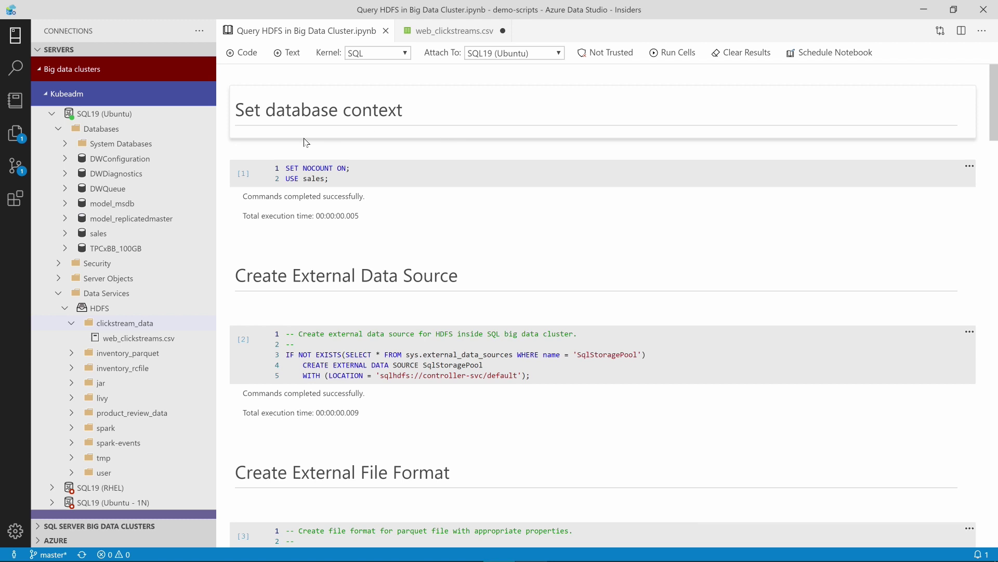
# Rerun the 'Set database context' cell so NOCOUNT is set and the sales database is used
pyautogui.click(258, 175)
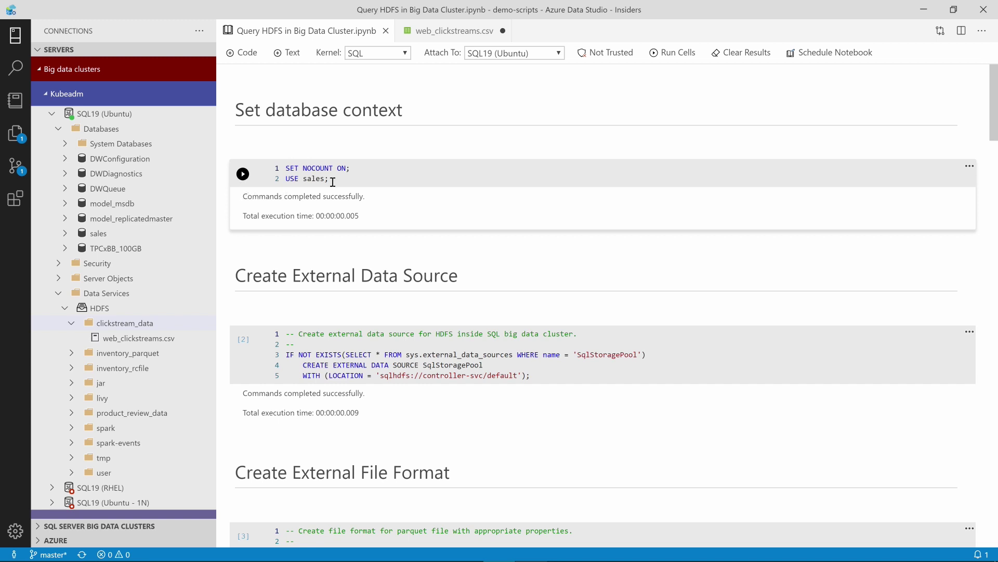
pyautogui.click(242, 175)
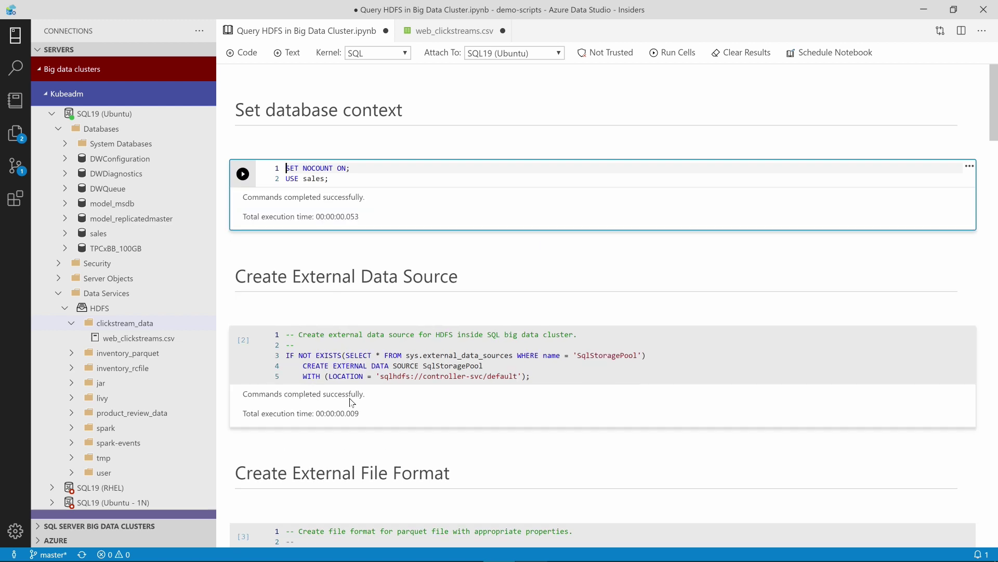
# Check the SqlStoragePool HDFS LOCATION address, then rerun the Create External Data Source cell
pyautogui.moveTo(380, 375)
pyautogui.moveTo(381, 376); pyautogui.dragTo(514, 378)
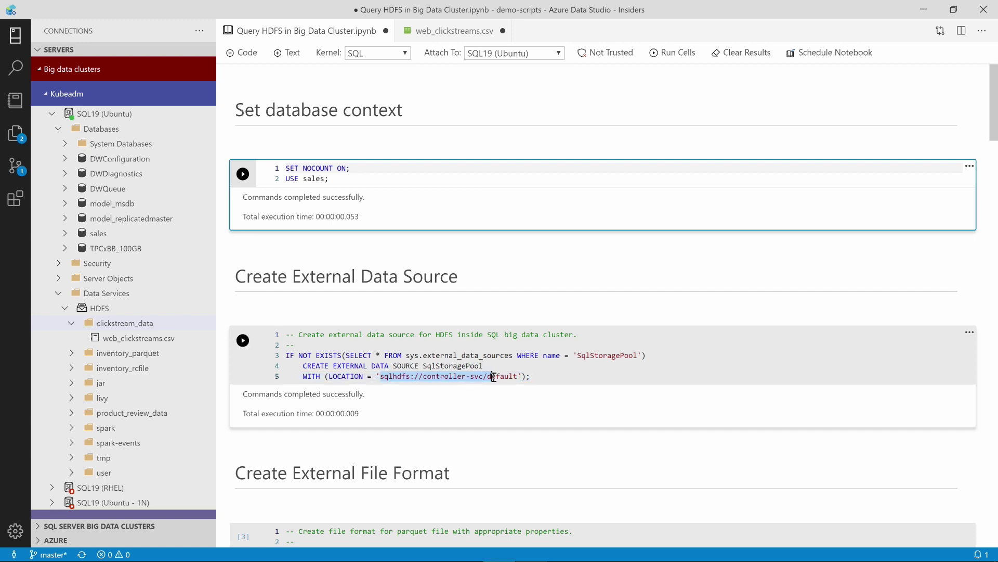
pyautogui.moveTo(514, 377); pyautogui.dragTo(518, 378)
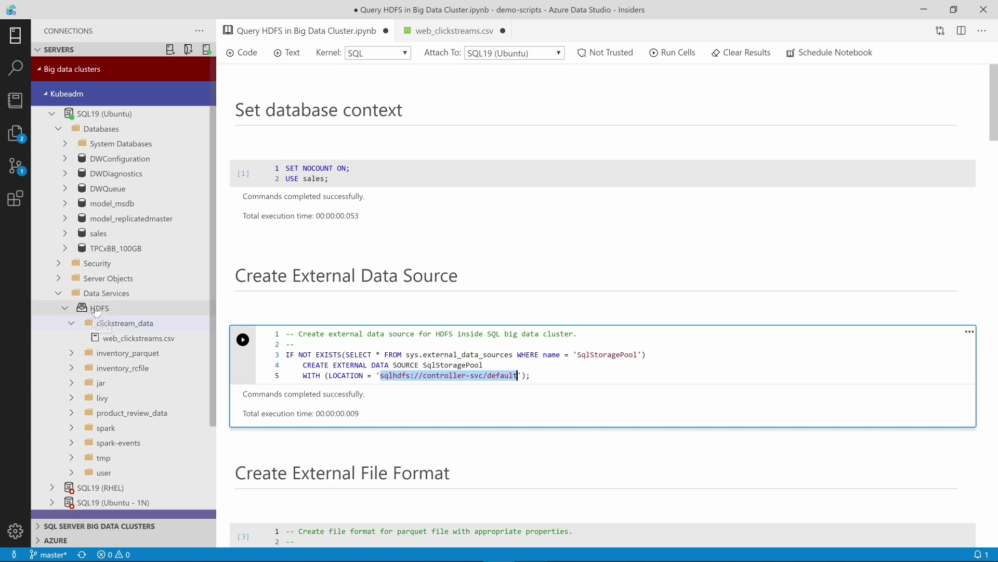
pyautogui.moveTo(100, 308)
pyautogui.click(374, 342)
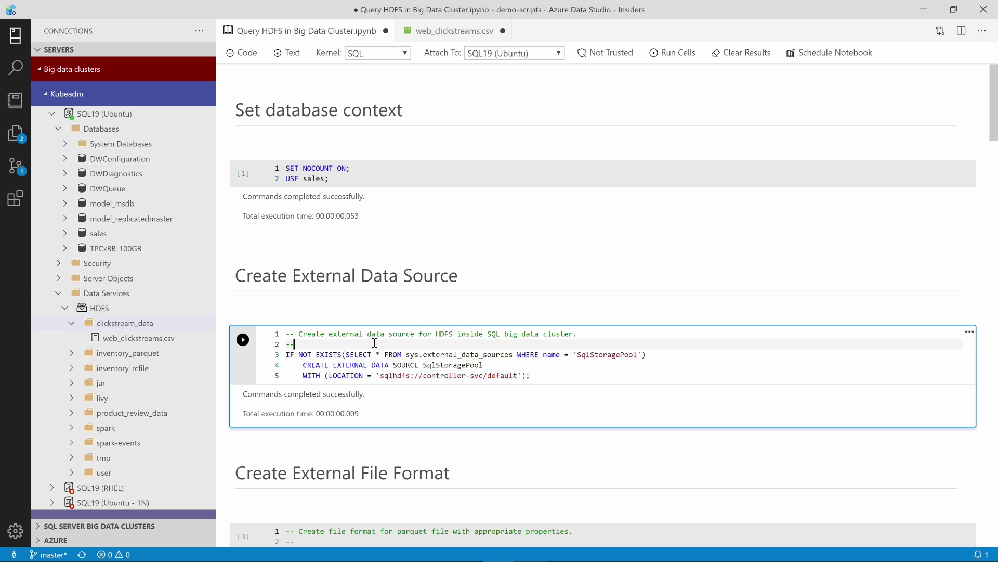
pyautogui.click(242, 340)
pyautogui.scroll(-2, 458, 357)
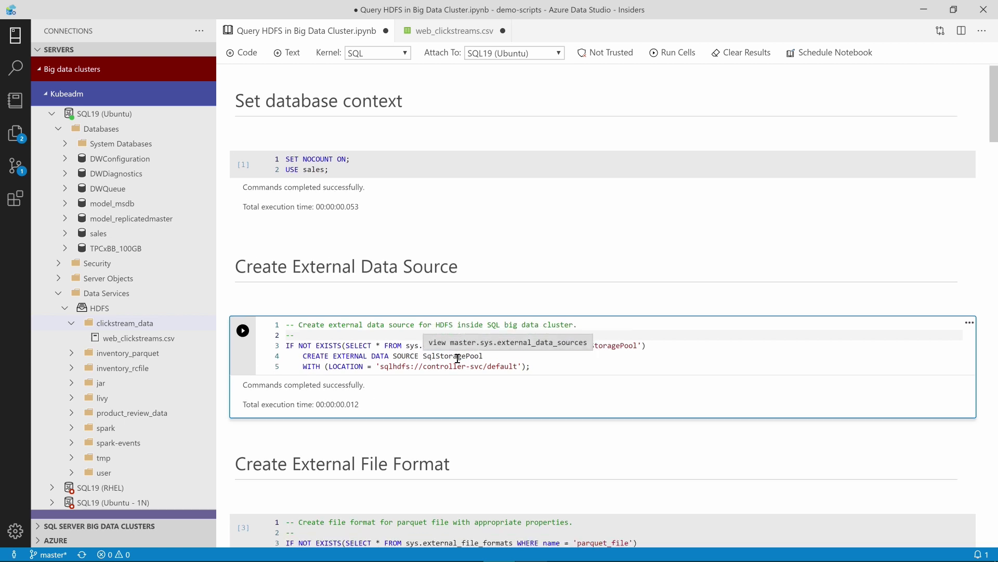
pyautogui.scroll(-2, 458, 357)
pyautogui.scroll(-2, 458, 360)
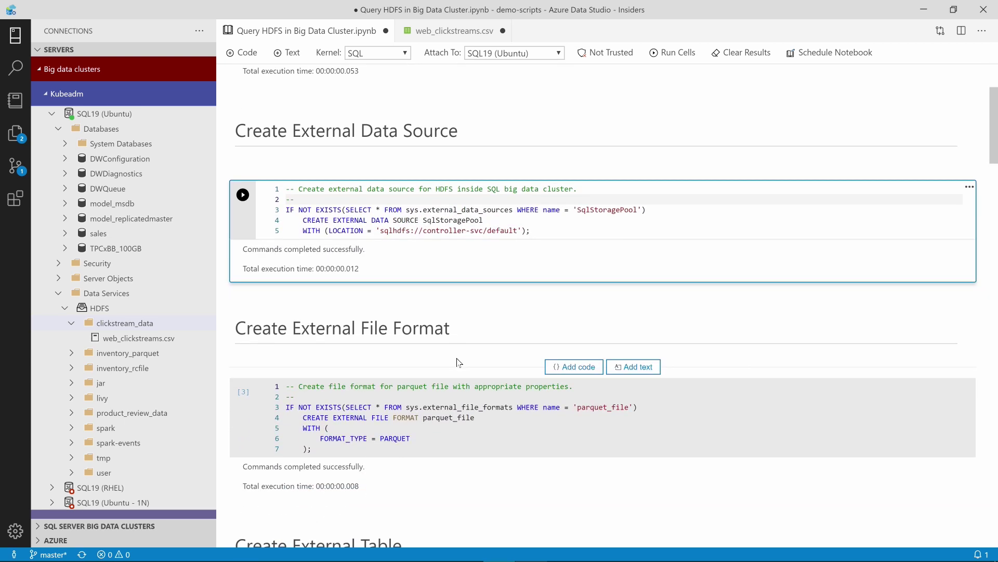
# Select the PARQUET format type in the parquet_file cell and rerun it successfully
pyautogui.click(450, 441)
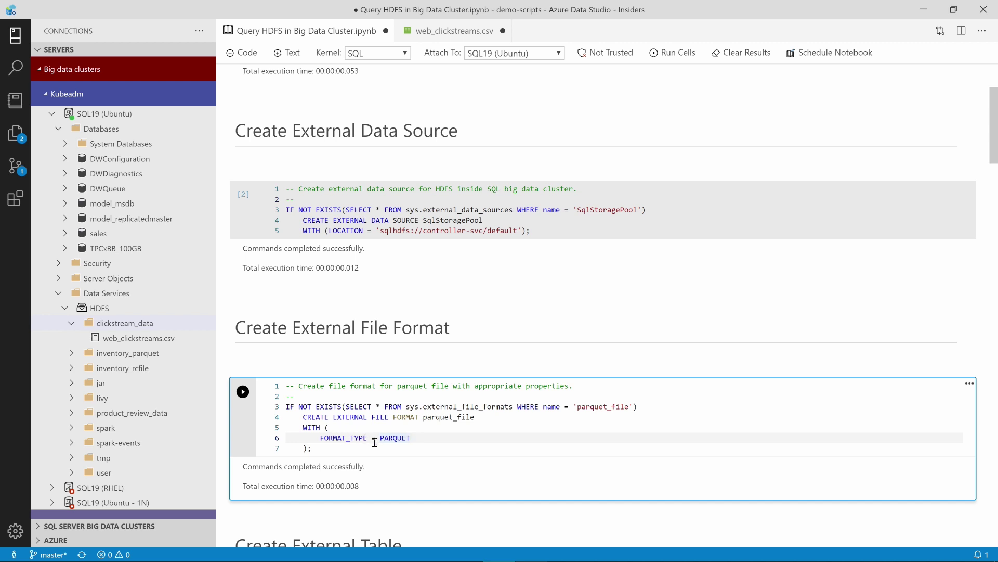
pyautogui.doubleClick(398, 439)
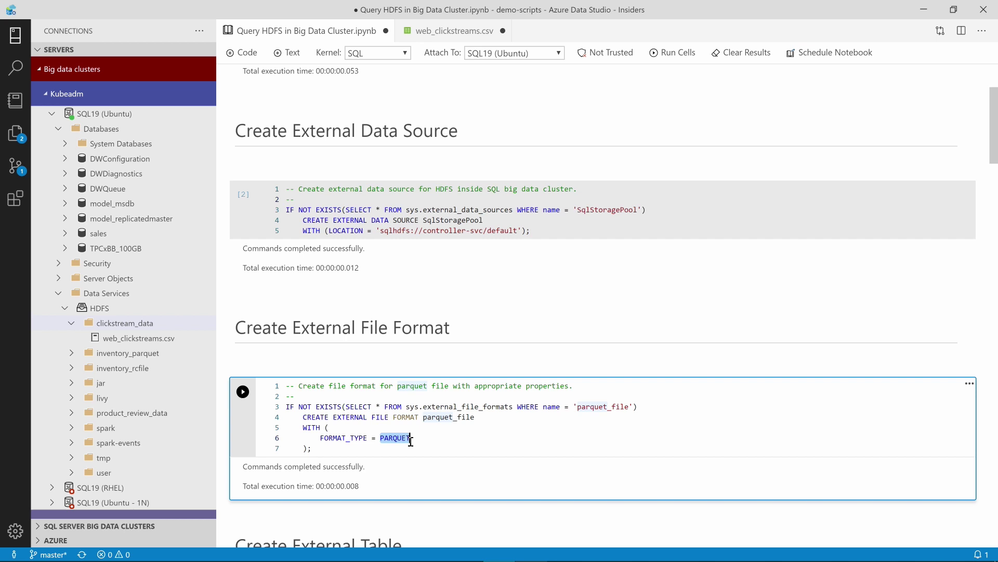
pyautogui.click(242, 392)
pyautogui.scroll(-2, 433, 439)
pyautogui.scroll(-2, 433, 439)
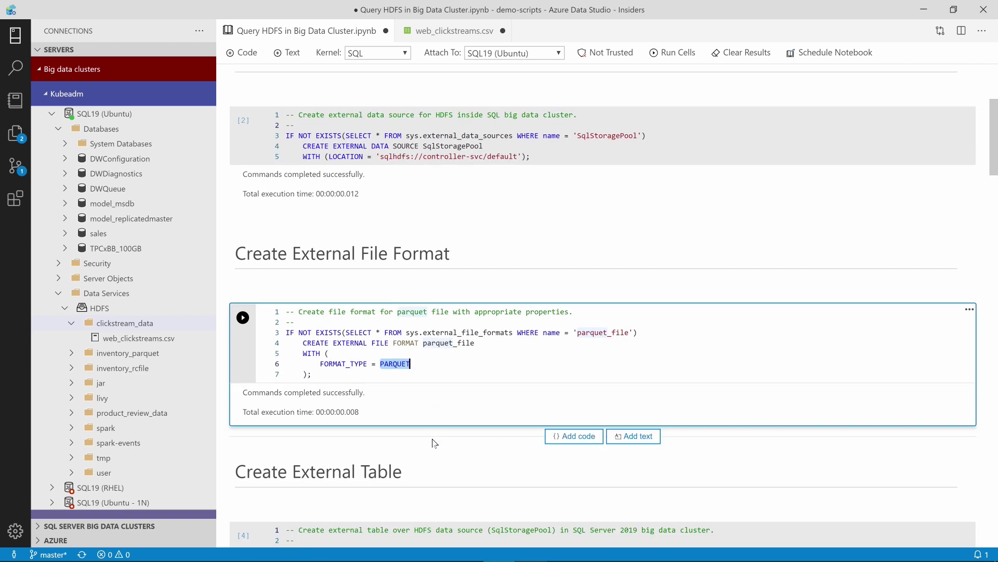
pyautogui.scroll(-2, 434, 439)
pyautogui.scroll(-2, 433, 439)
pyautogui.scroll(-4, 434, 443)
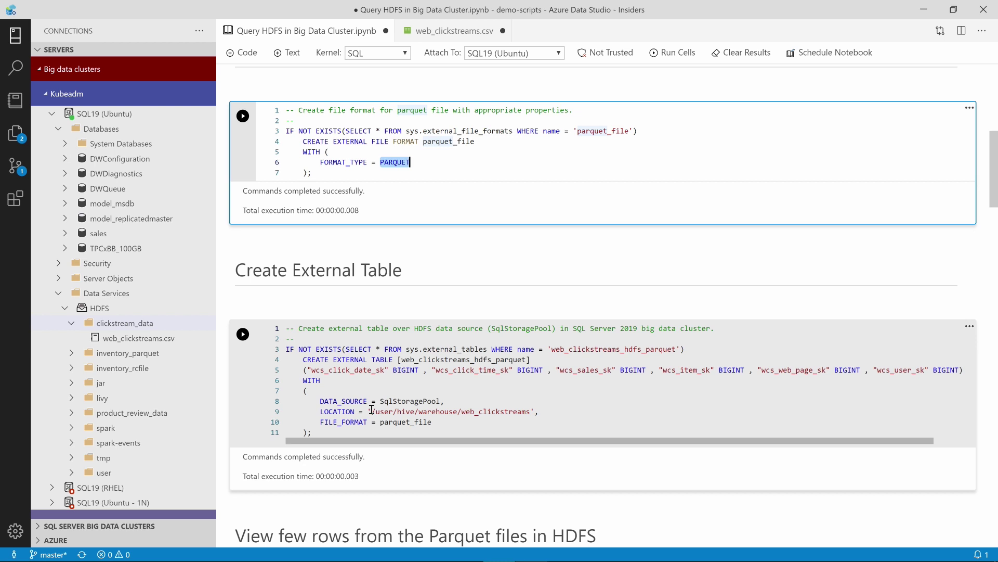
pyautogui.moveTo(370, 411)
pyautogui.mouseDown()
pyautogui.moveTo(454, 400)
pyautogui.moveTo(529, 414)
pyautogui.mouseUp()
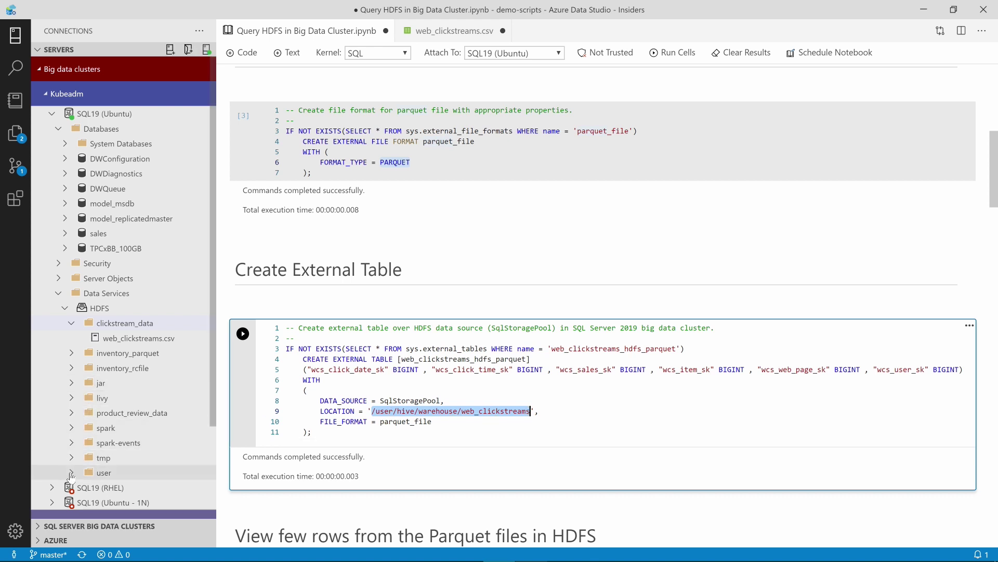
# Expand HDFS user > hive > warehouse > web_clickstreams to show its parquet part files
pyautogui.click(74, 472)
pyautogui.click(78, 489)
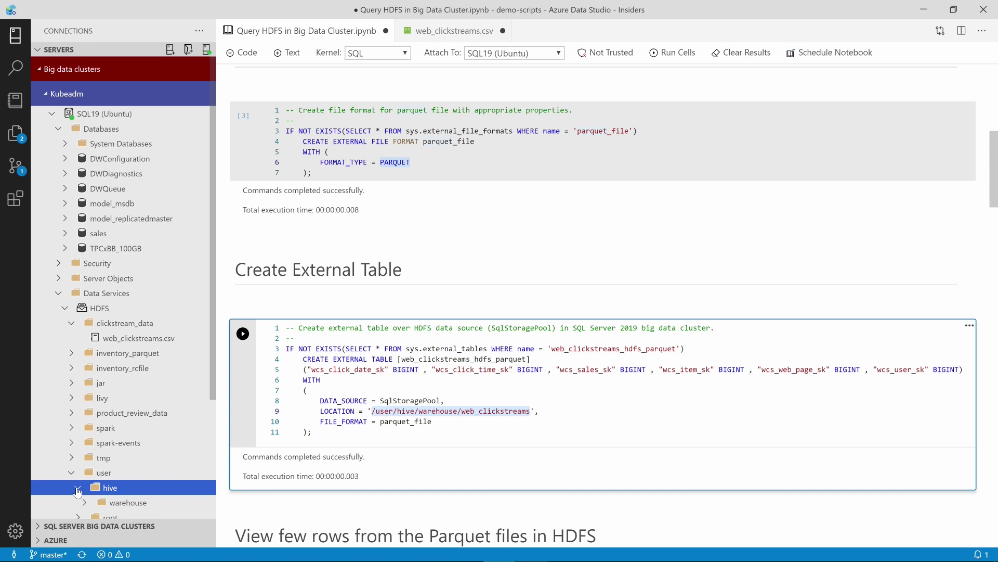
pyautogui.scroll(-2, 77, 491)
pyautogui.click(84, 426)
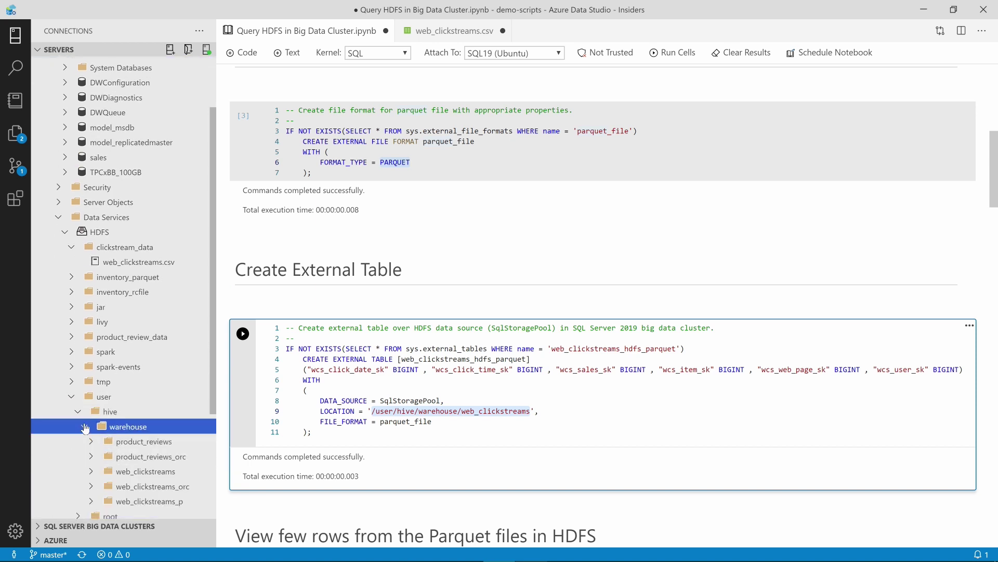
pyautogui.click(91, 472)
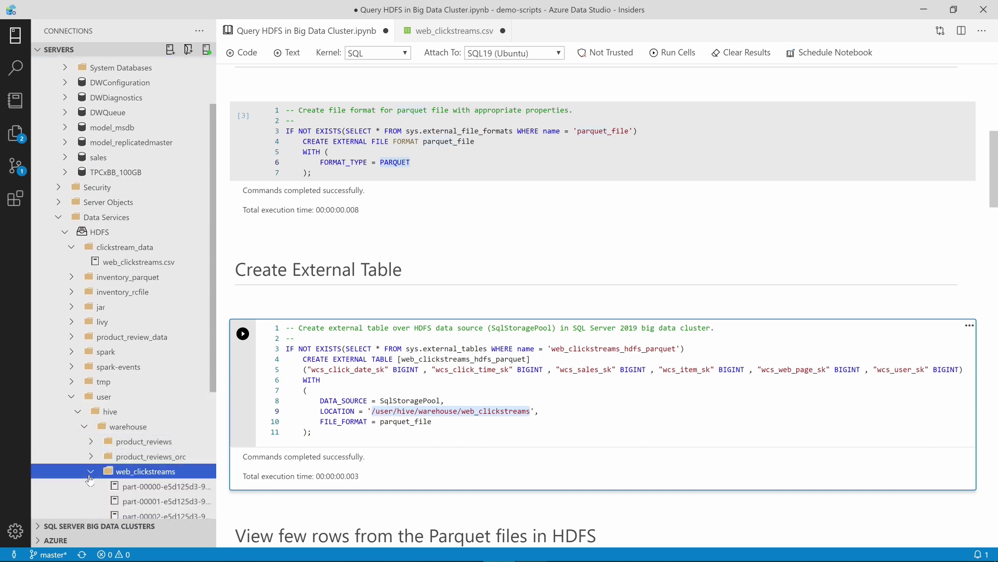
pyautogui.scroll(-2, 148, 474)
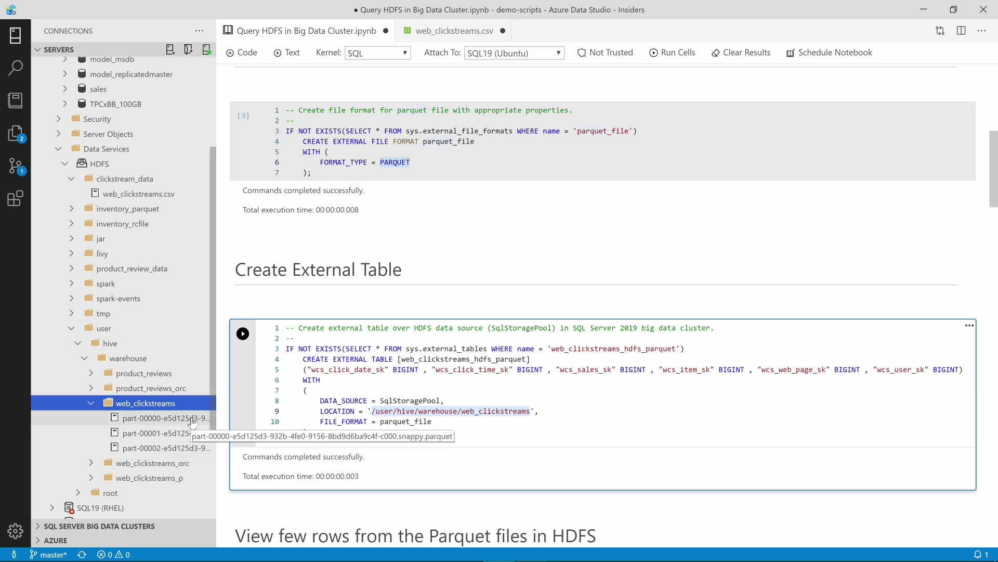
pyautogui.click(476, 403)
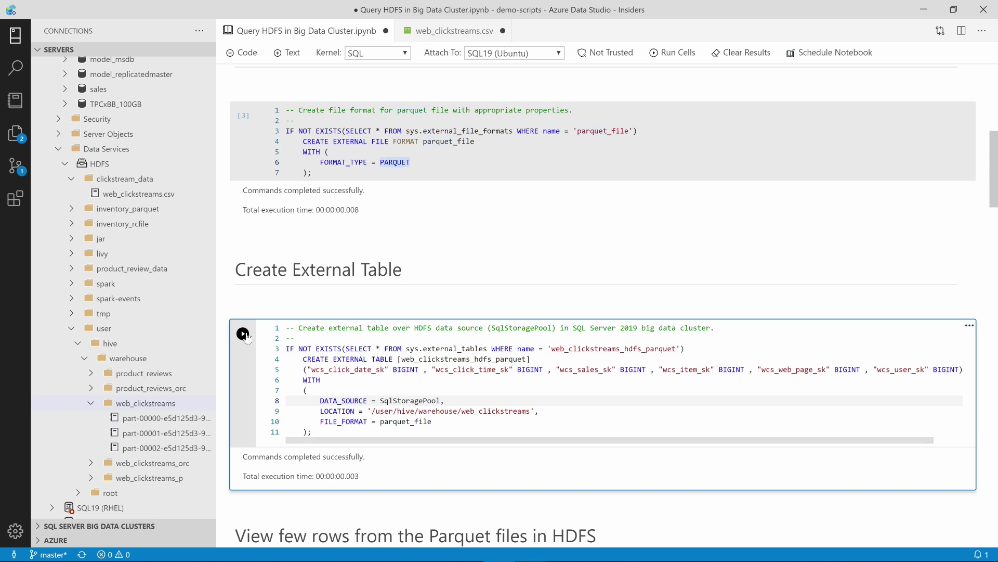
# Rerun the external table cell and highlight web_clickstreams_hdfs_parquet and its HDFS location path
pyautogui.click(242, 332)
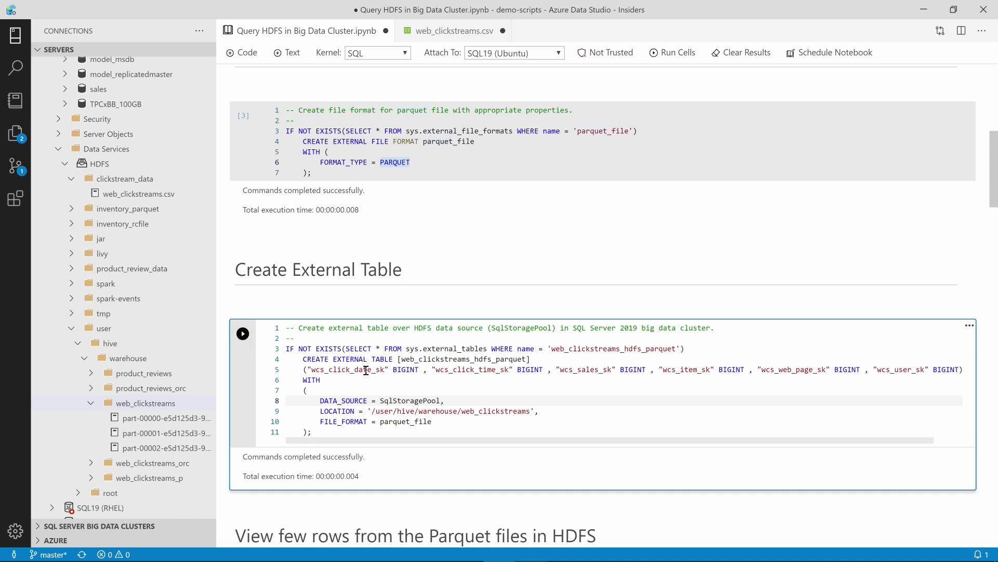
pyautogui.scroll(-1, 405, 400)
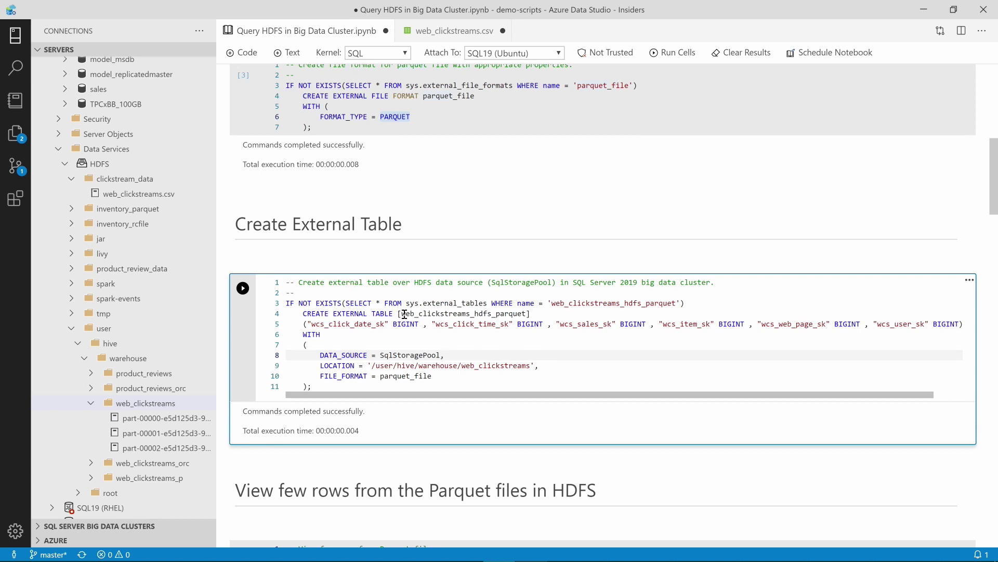
pyautogui.doubleClick(404, 313)
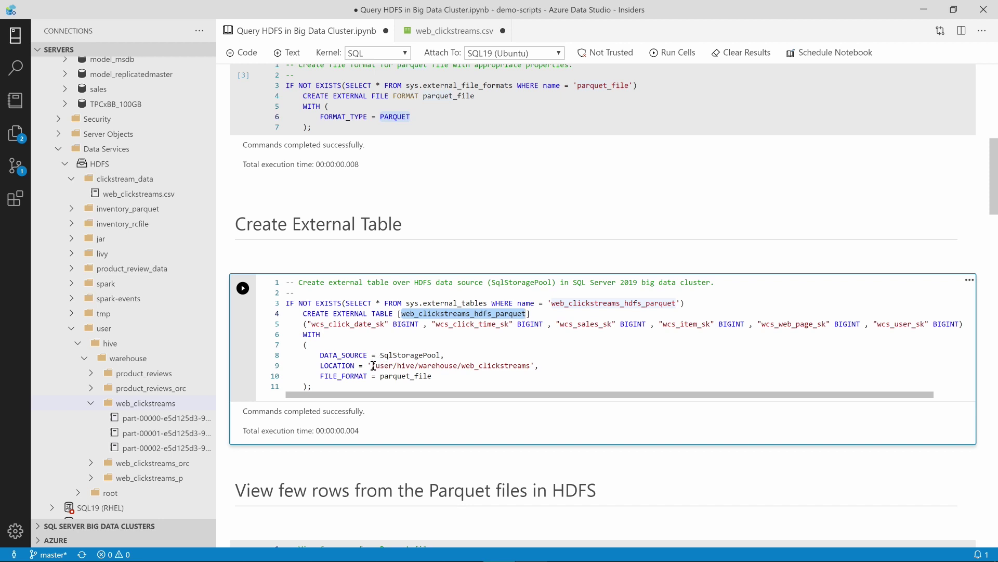
pyautogui.moveTo(373, 365); pyautogui.dragTo(532, 368)
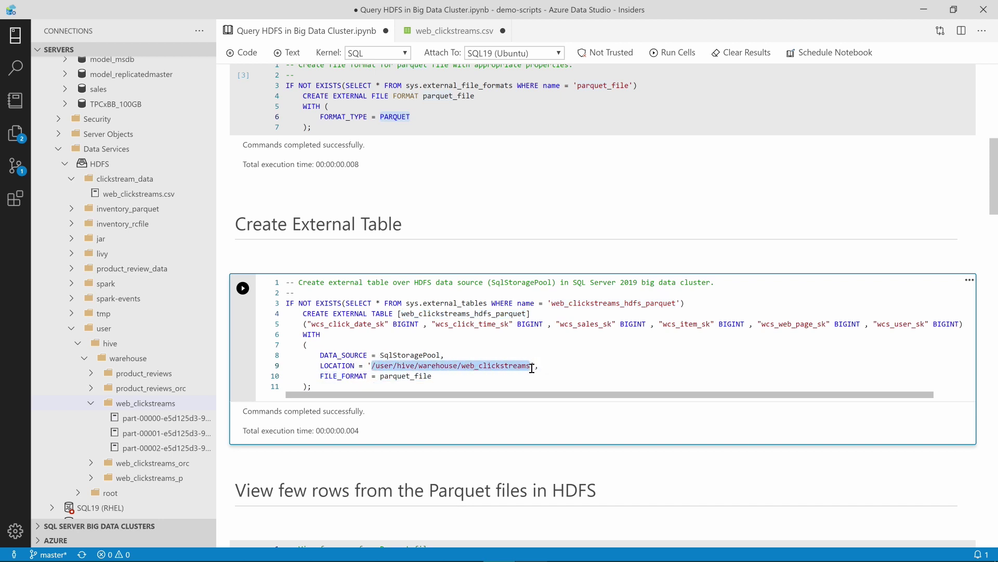
pyautogui.scroll(-2, 532, 368)
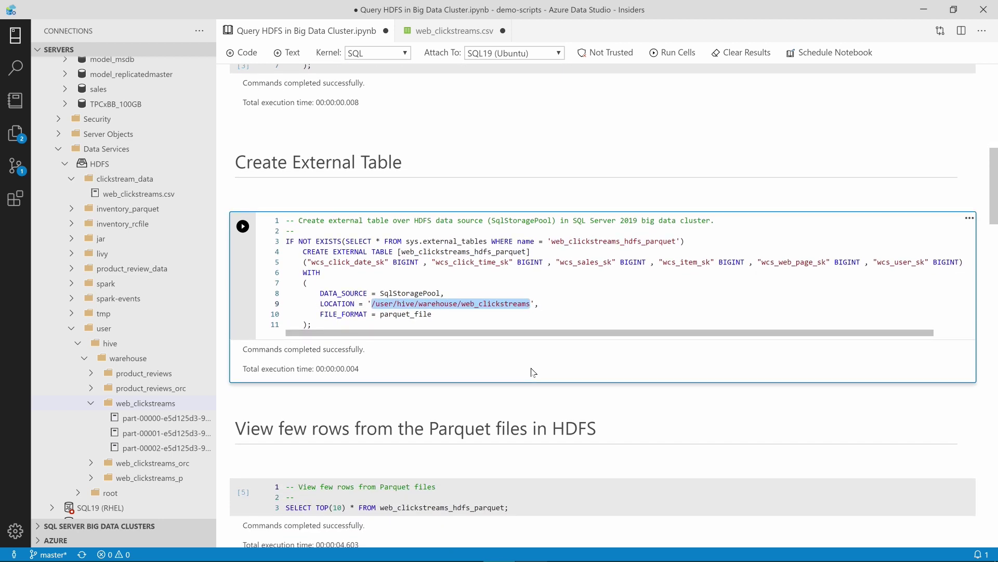
pyautogui.scroll(-3, 531, 372)
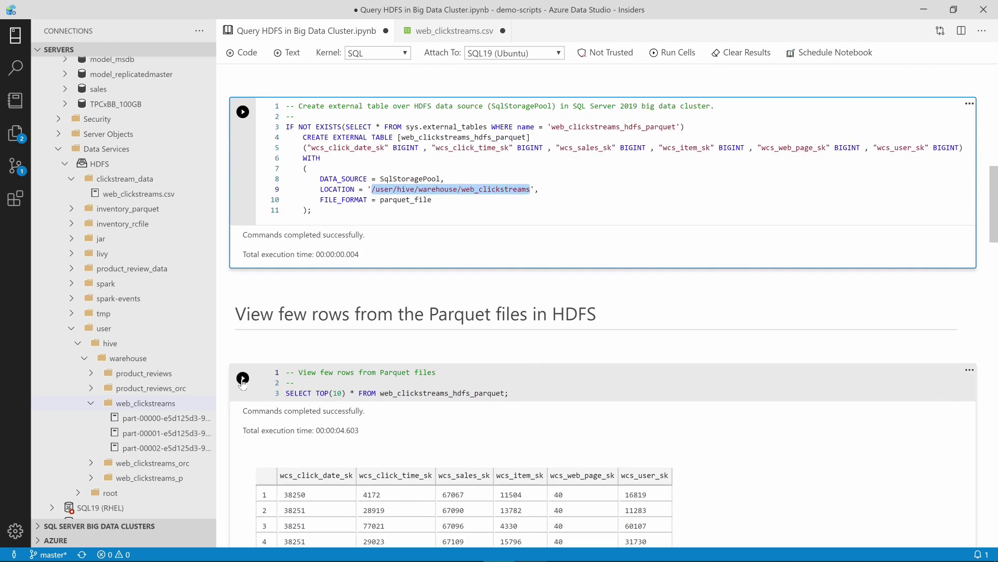
# Rerun the ten-row preview query and highlight its TOP(10) row limit
pyautogui.click(243, 377)
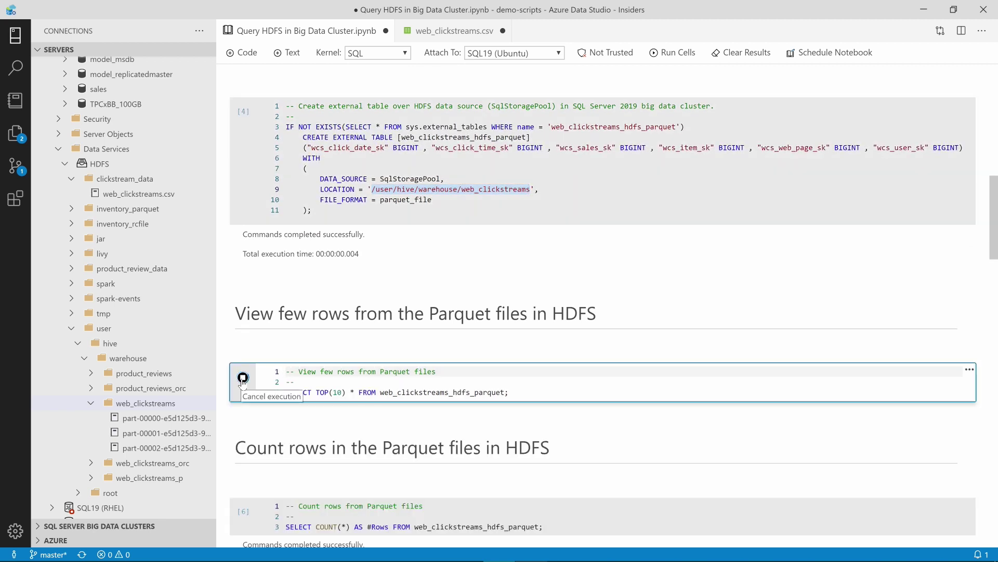
pyautogui.scroll(-2, 491, 380)
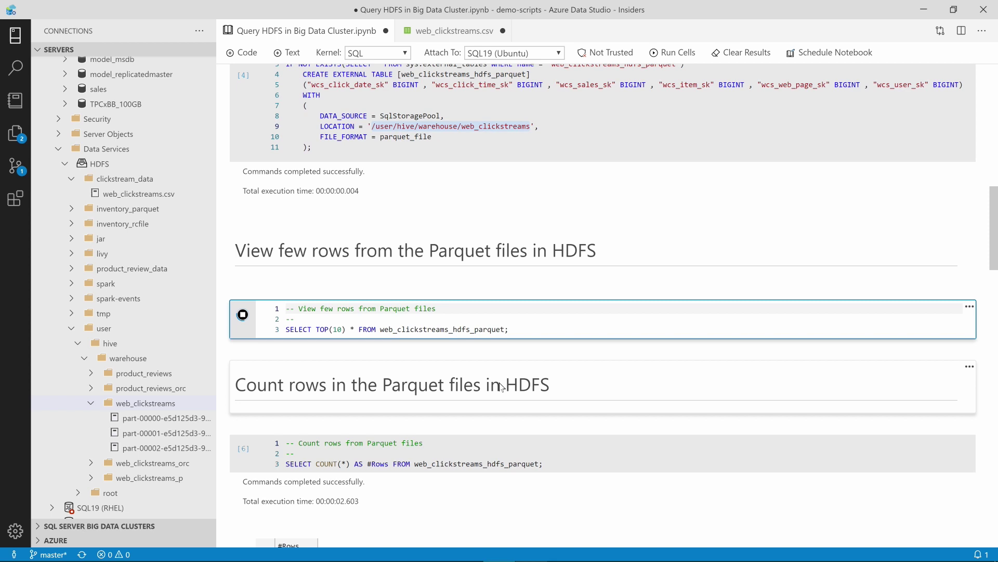
pyautogui.scroll(-1, 500, 387)
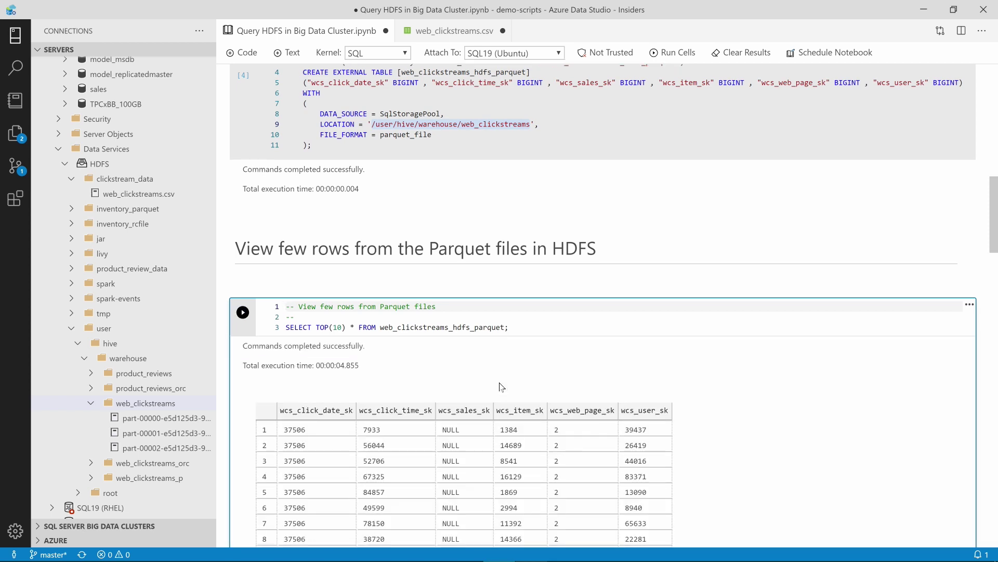
pyautogui.doubleClick(339, 280)
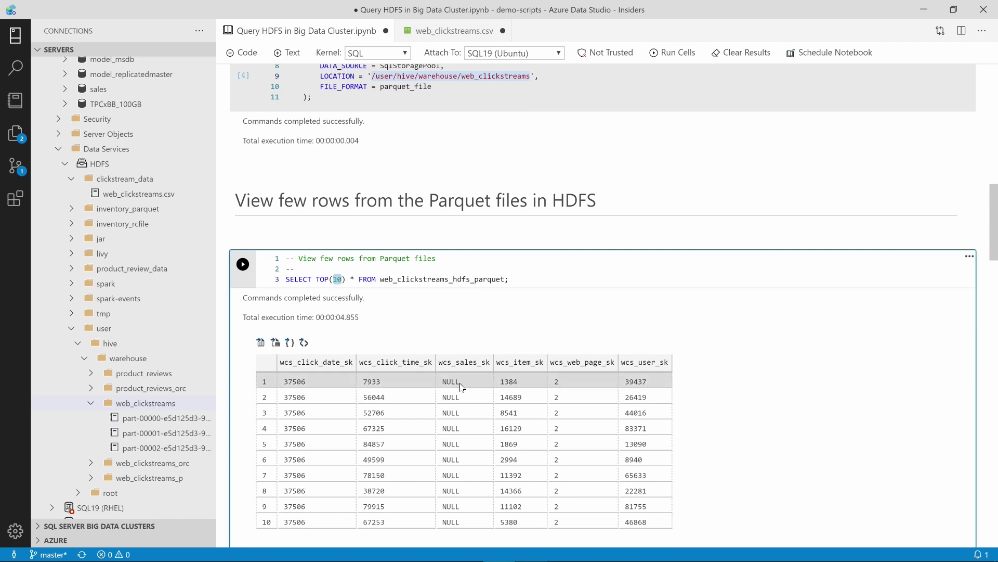
pyautogui.scroll(-2, 499, 379)
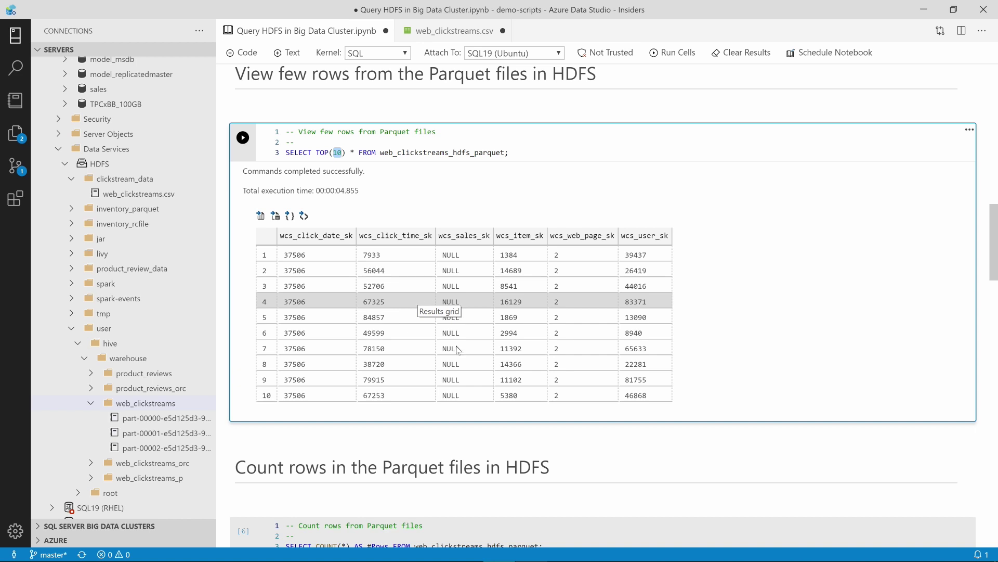
pyautogui.scroll(-1, 401, 466)
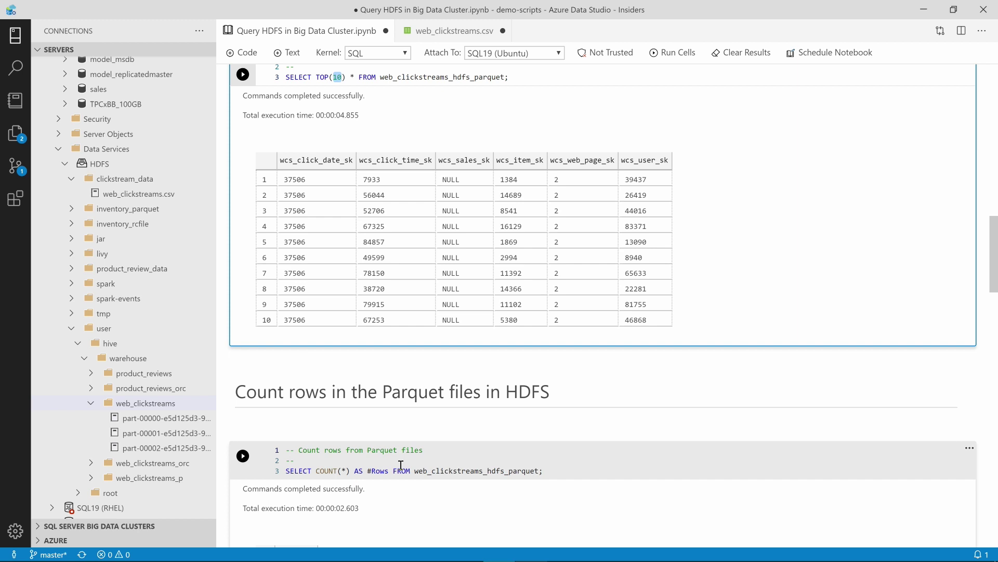
# Run the 'Count rows' cell, which reports 6,770,550 rows
pyautogui.click(243, 455)
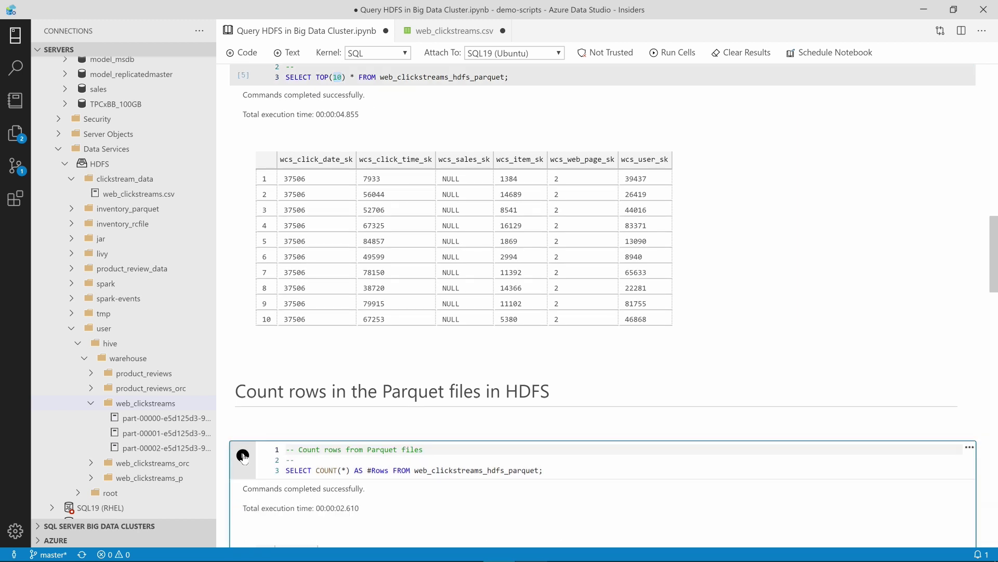
pyautogui.scroll(-1, 249, 452)
pyautogui.scroll(-1, 251, 449)
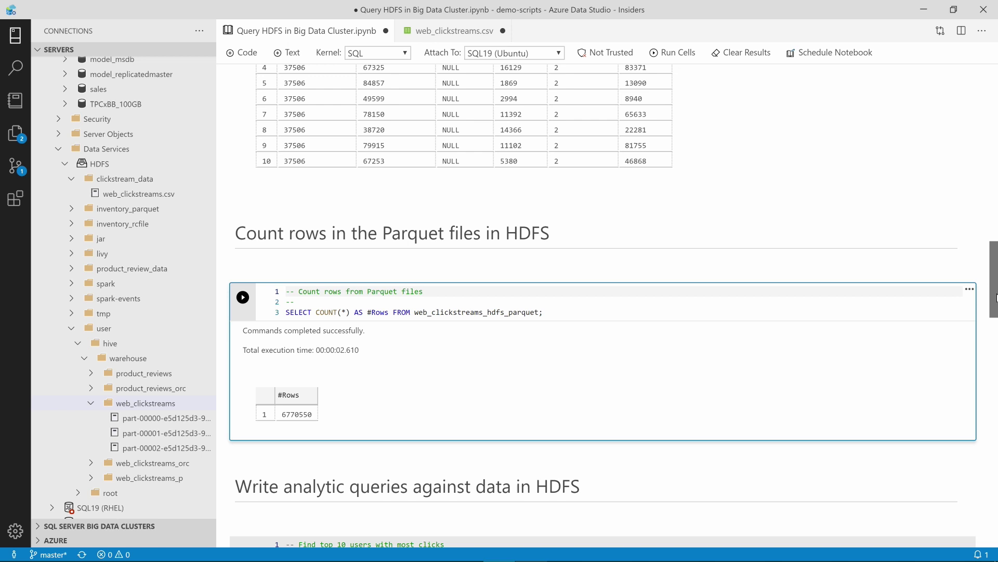
pyautogui.scroll(-2, 994, 326)
pyautogui.scroll(-3, 994, 326)
pyautogui.scroll(-1, 995, 326)
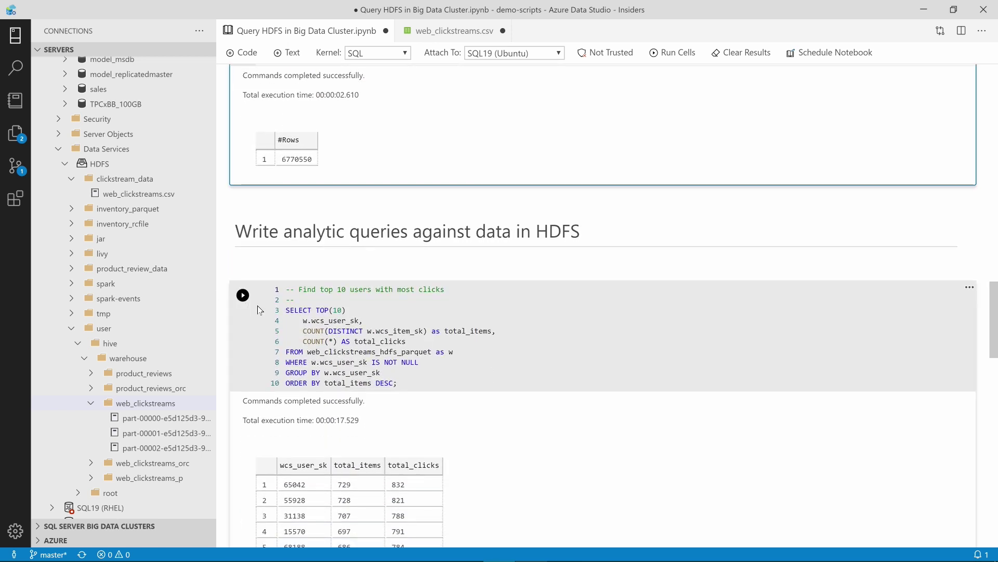
# Run the top-10 users query, returning ten user IDs with items and clicks, led by 65042
pyautogui.click(340, 323)
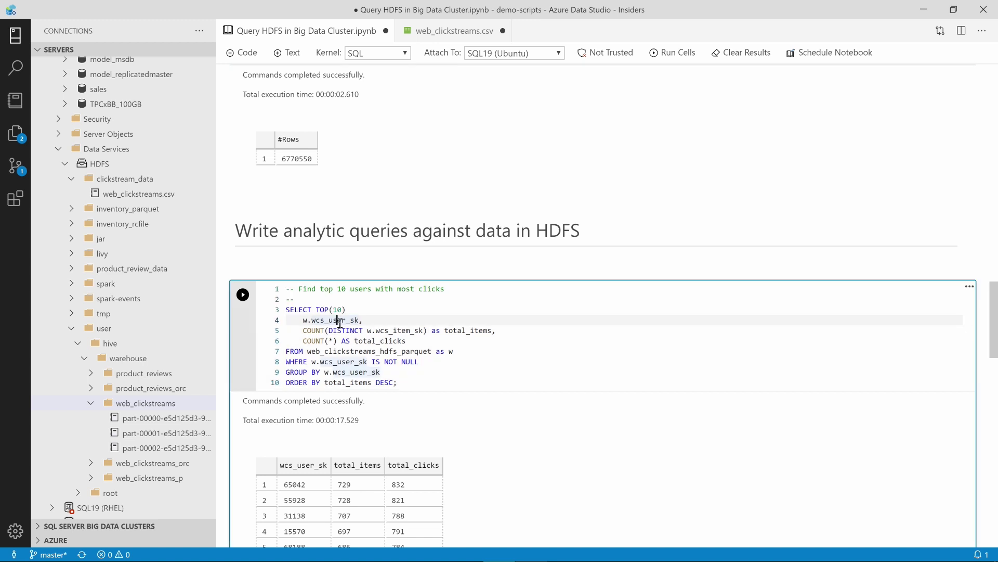
pyautogui.click(242, 295)
pyautogui.scroll(-2, 390, 363)
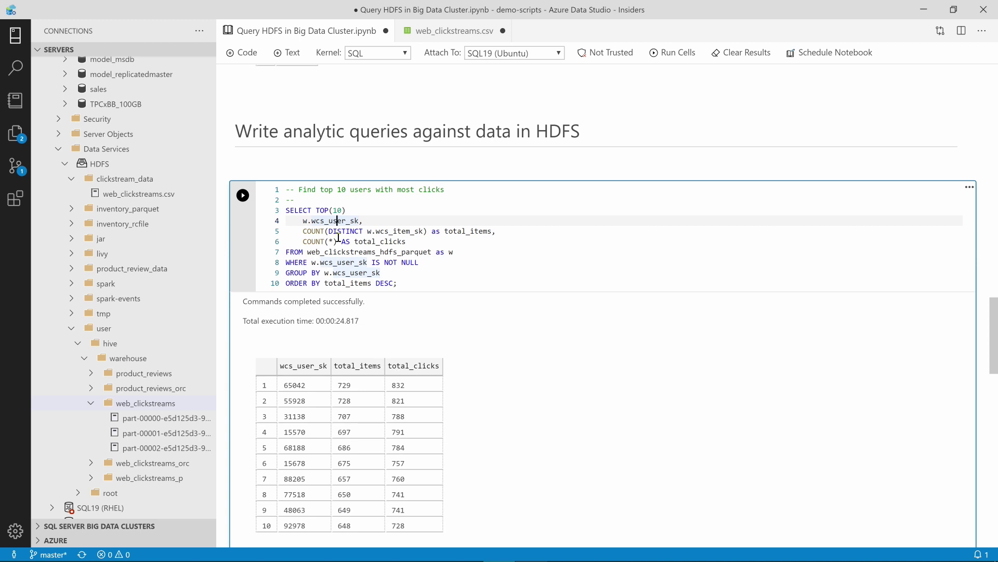
pyautogui.scroll(-2, 382, 273)
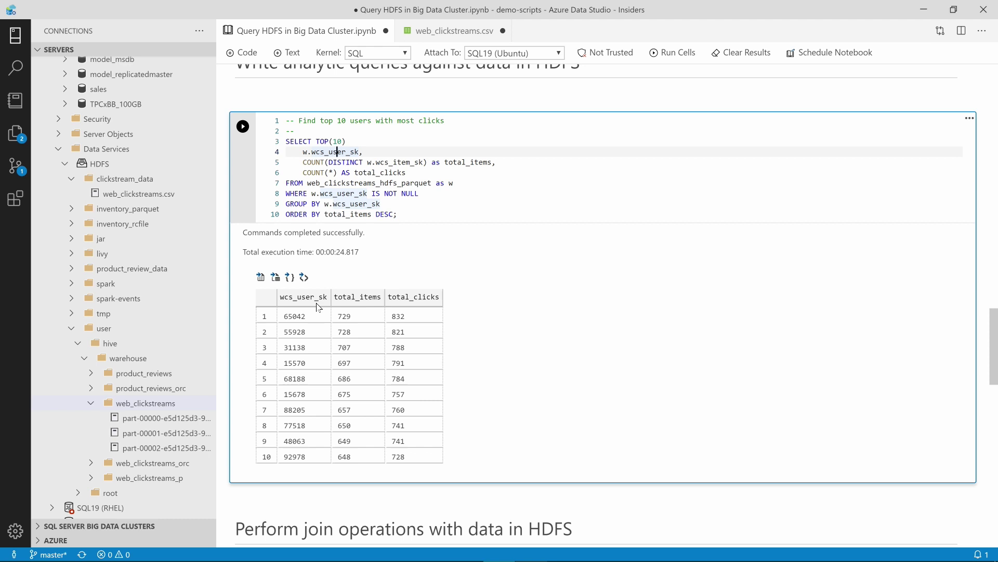
pyautogui.scroll(-1, 317, 306)
pyautogui.scroll(-1, 316, 307)
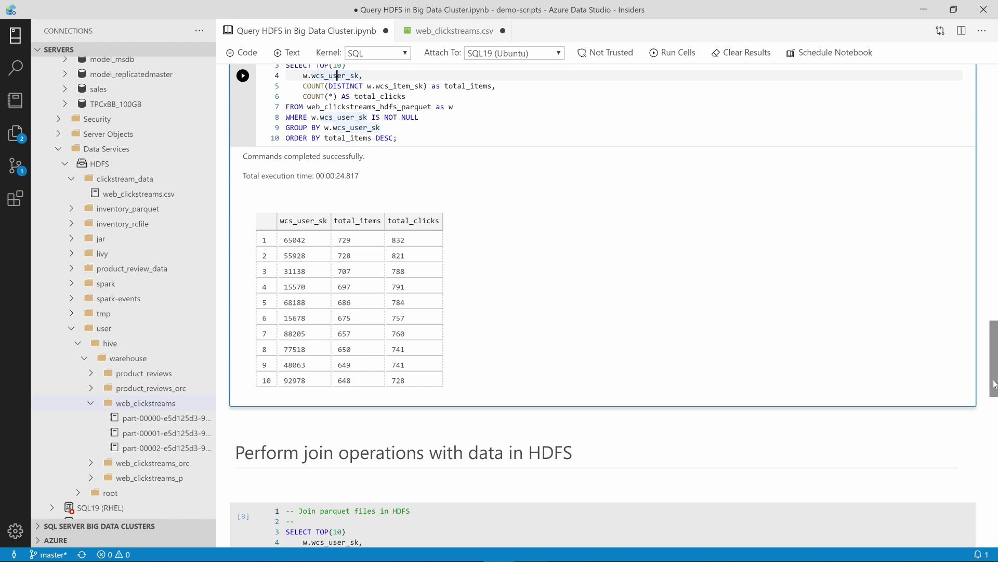
pyautogui.moveTo(995, 388); pyautogui.dragTo(995, 423)
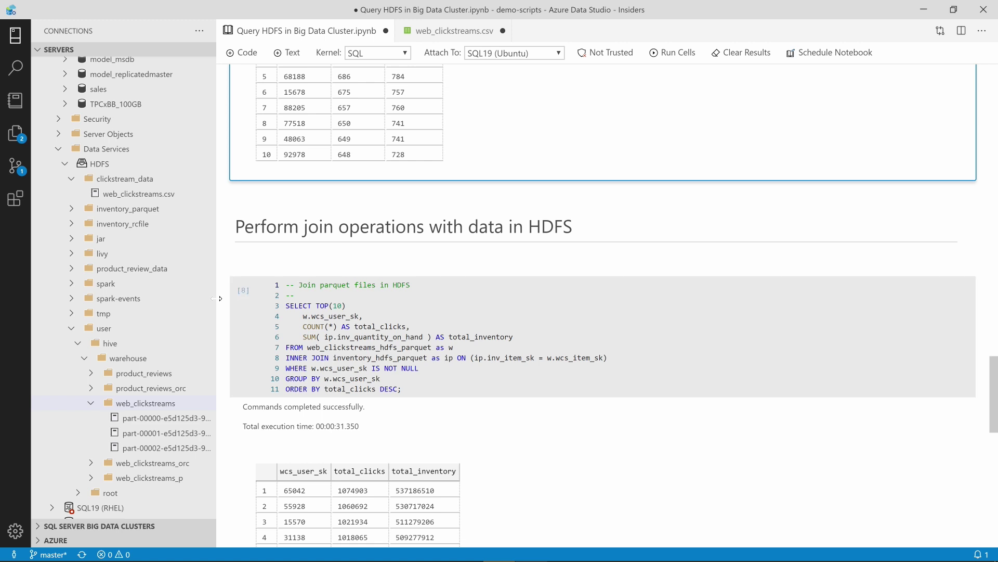
# Rerun the clickstream–inventory Parquet join (led by user 65042), highlighting w.wcs_user_sk, COUNT and the ip alias
pyautogui.click(71, 209)
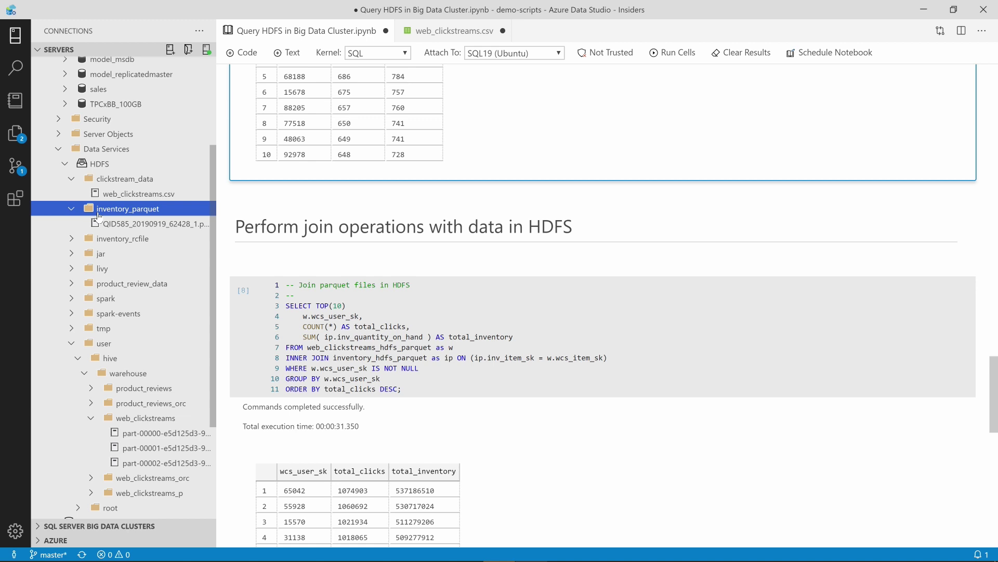
pyautogui.moveTo(425, 359)
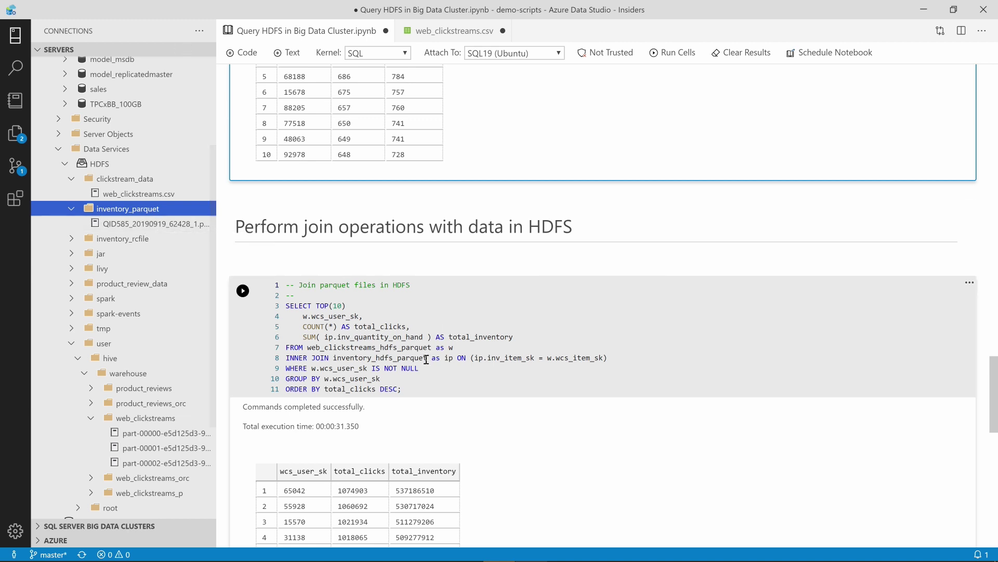
pyautogui.click(242, 290)
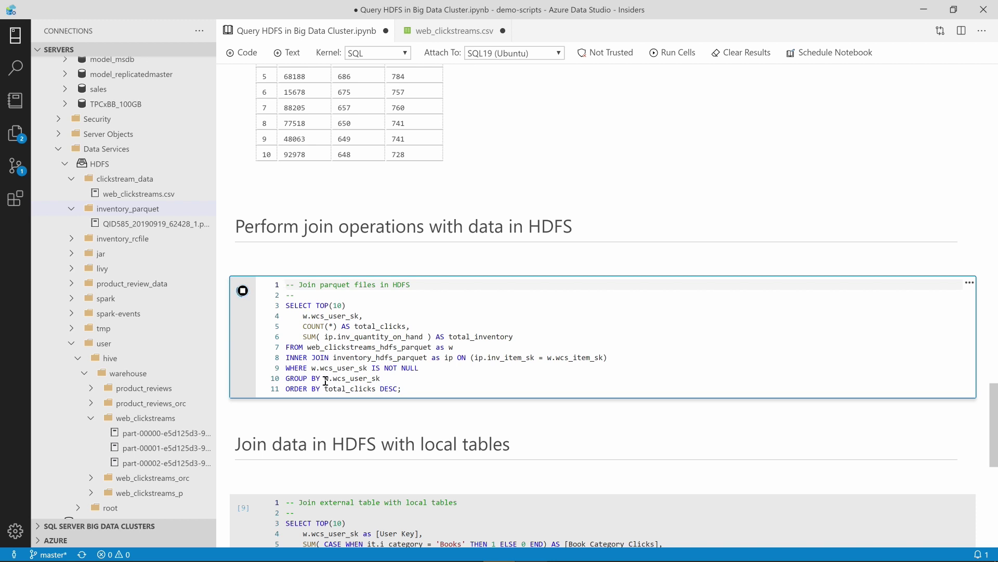
pyautogui.moveTo(327, 382); pyautogui.dragTo(388, 381)
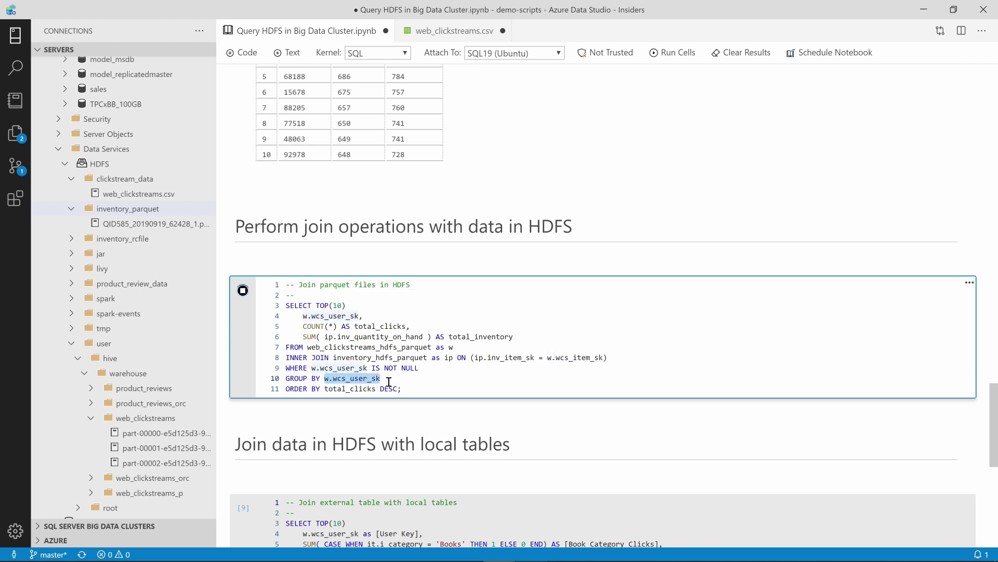
pyautogui.click(320, 327)
pyautogui.scroll(-1, 390, 350)
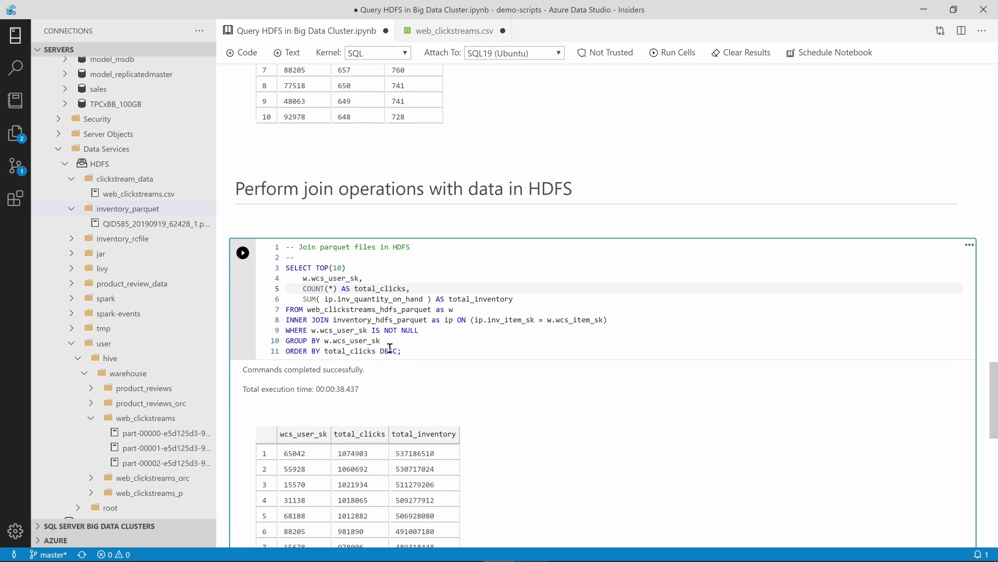
pyautogui.doubleClick(310, 288)
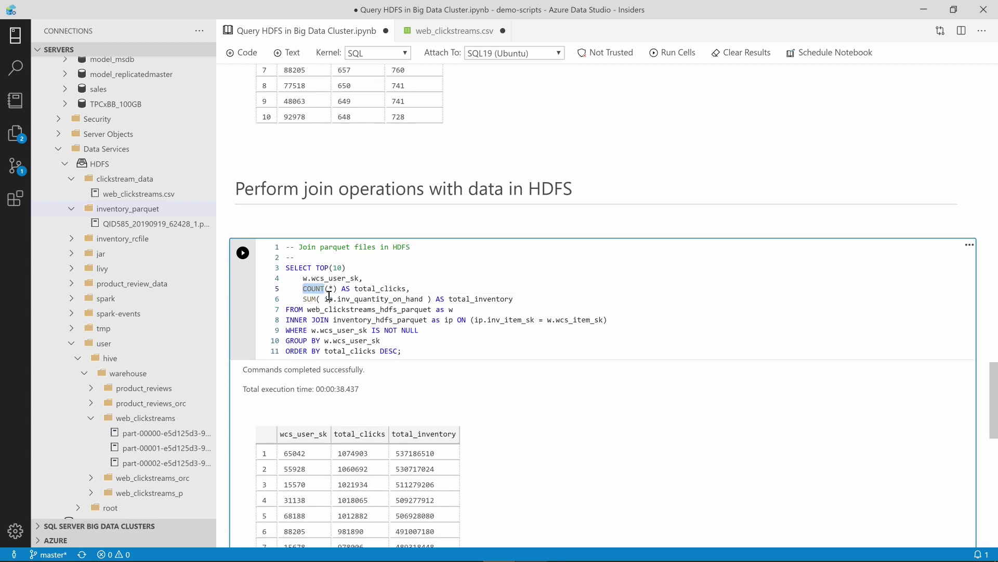
pyautogui.doubleClick(328, 299)
pyautogui.scroll(-1, 328, 299)
pyautogui.scroll(-1, 328, 299)
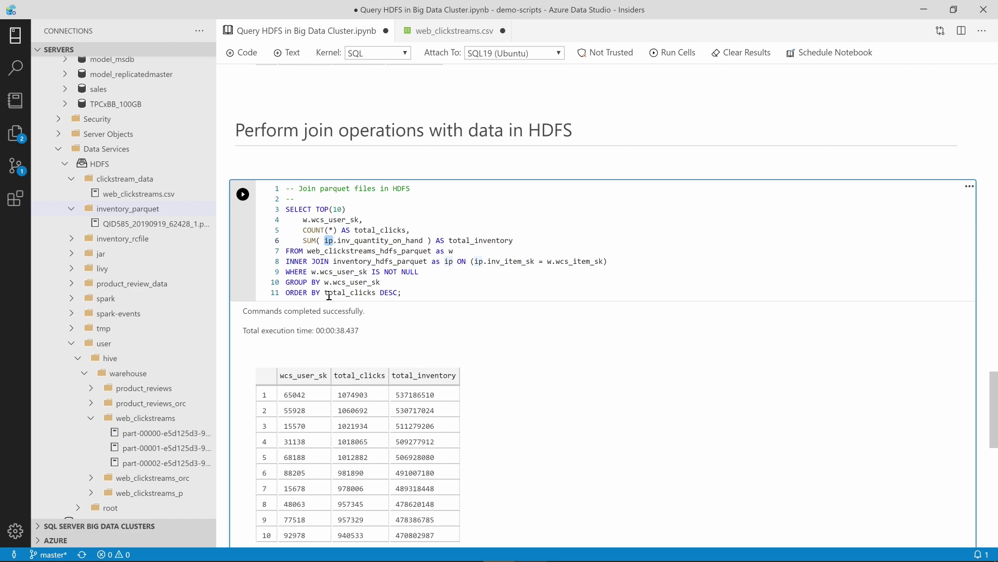
pyautogui.scroll(-3, 328, 299)
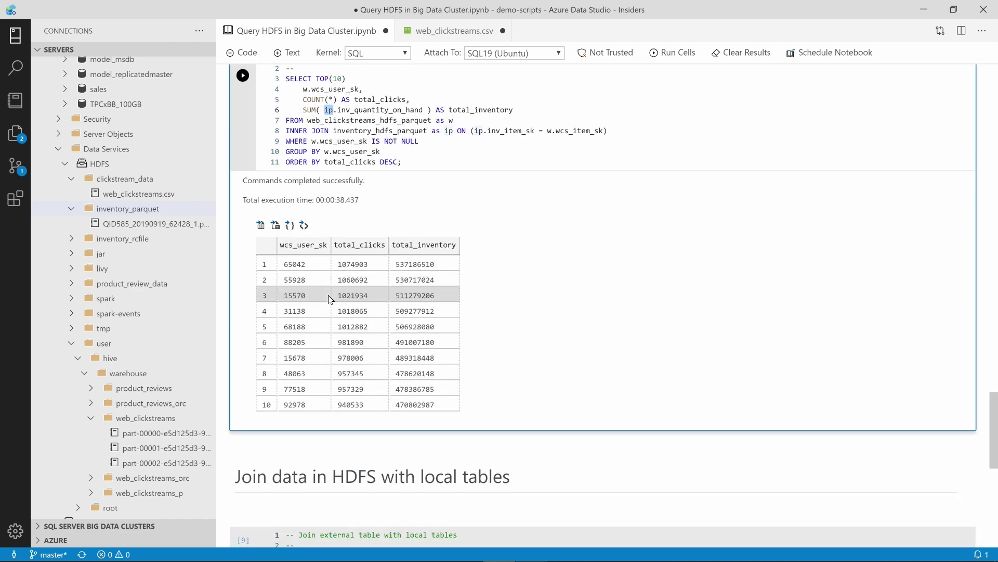
pyautogui.scroll(-3, 577, 429)
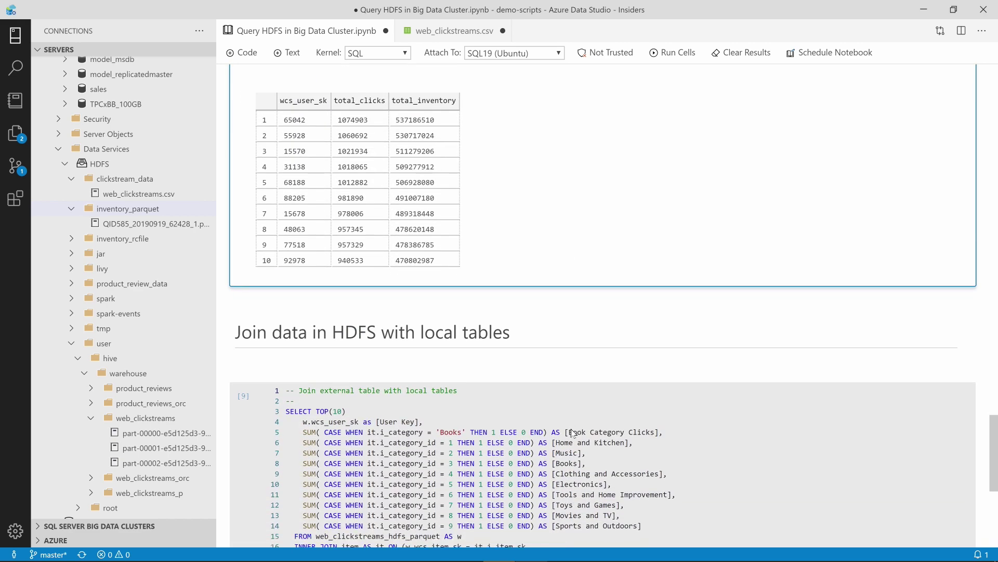
pyautogui.scroll(-3, 573, 433)
pyautogui.scroll(-2, 572, 429)
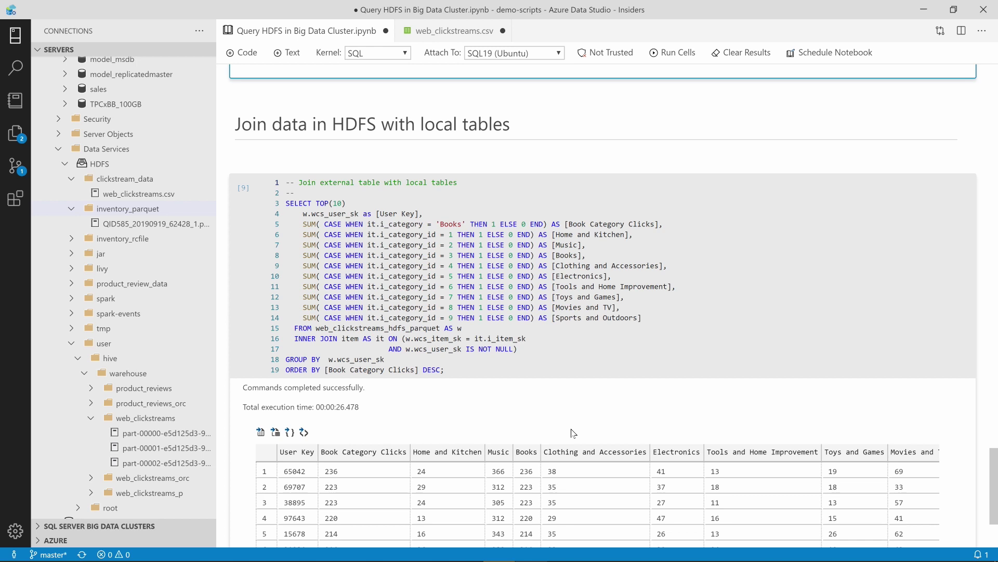
# Run the clickstream-to-local item table join, returning per-category clicks for ten users led by 65042
pyautogui.moveTo(468, 452)
pyautogui.click(243, 188)
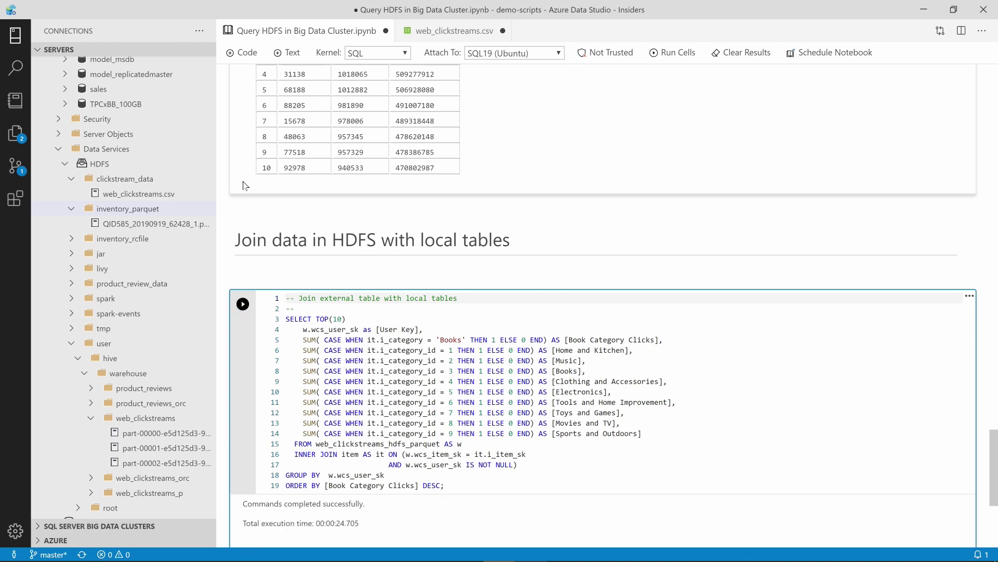
pyautogui.scroll(-5, 242, 185)
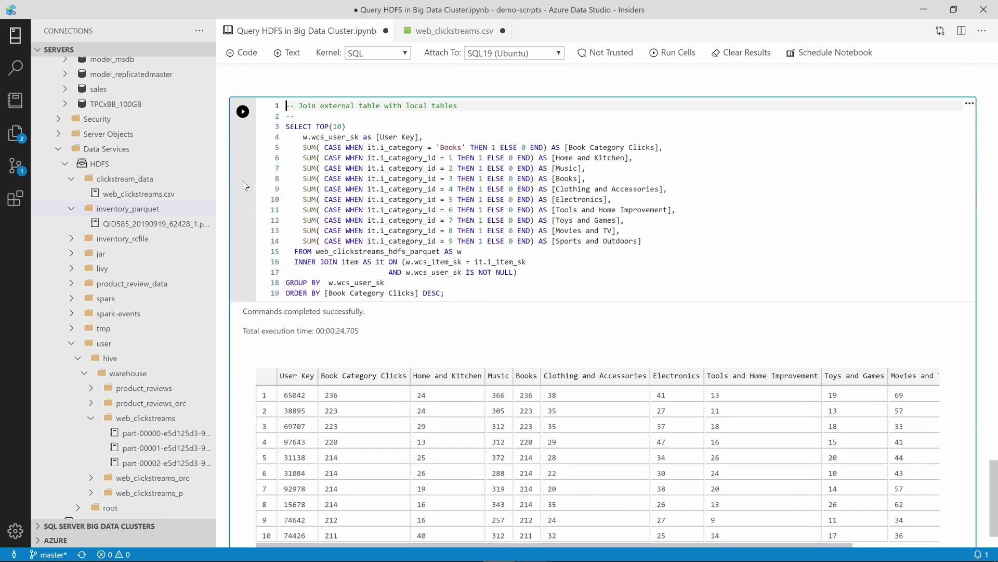